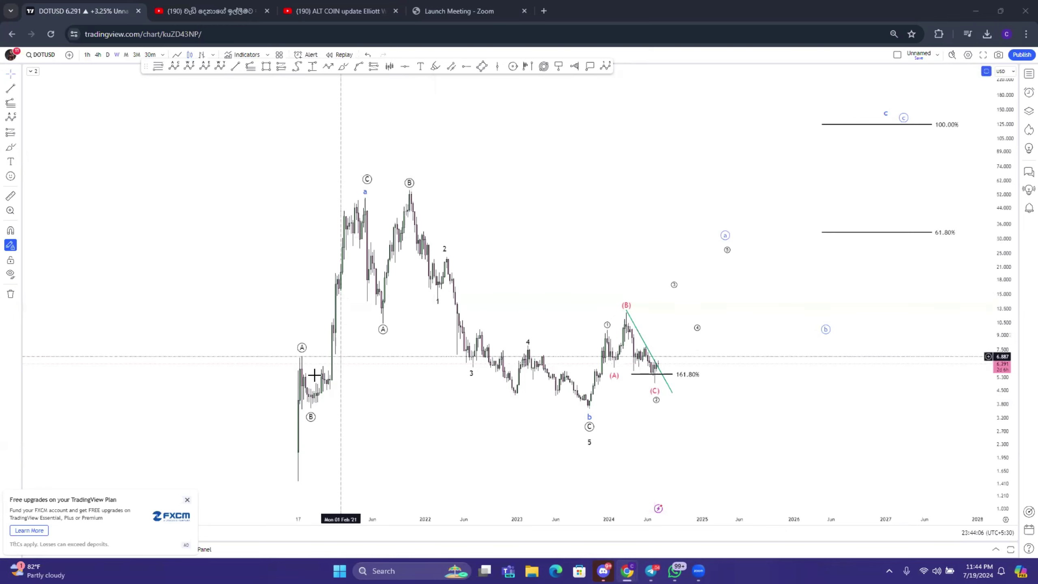
Examine the DOTUSD Elliott wave count from the 2020 low through the 2024 correction to the projected wave c levels
scroll(248, 324, up, 1)
drag(242, 224, 340, 204)
scroll(327, 345, up, 2)
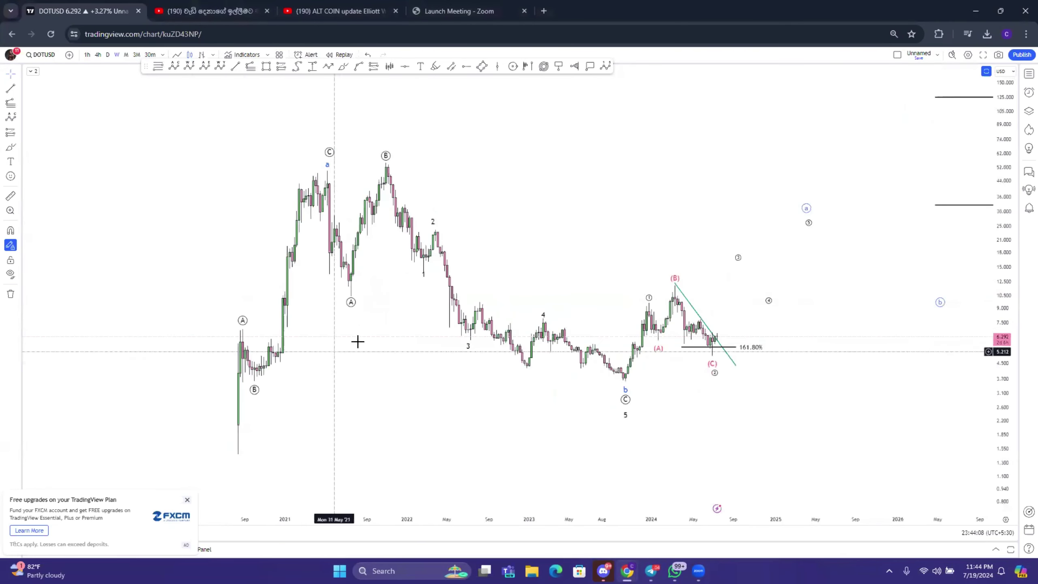
drag(504, 235, 484, 253)
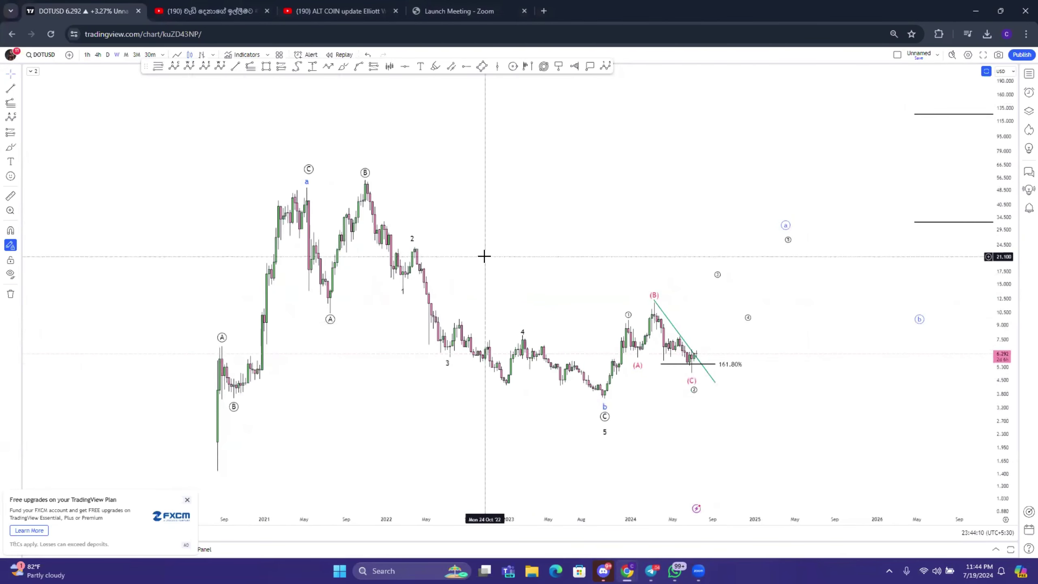
scroll(515, 266, down, 1)
drag(612, 246, 583, 268)
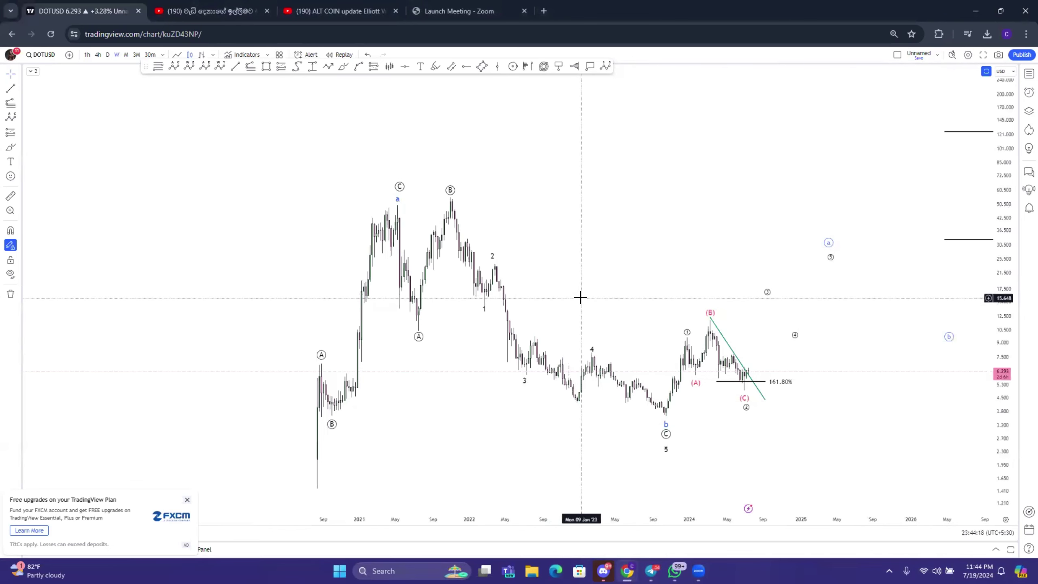
drag(605, 299, 552, 298)
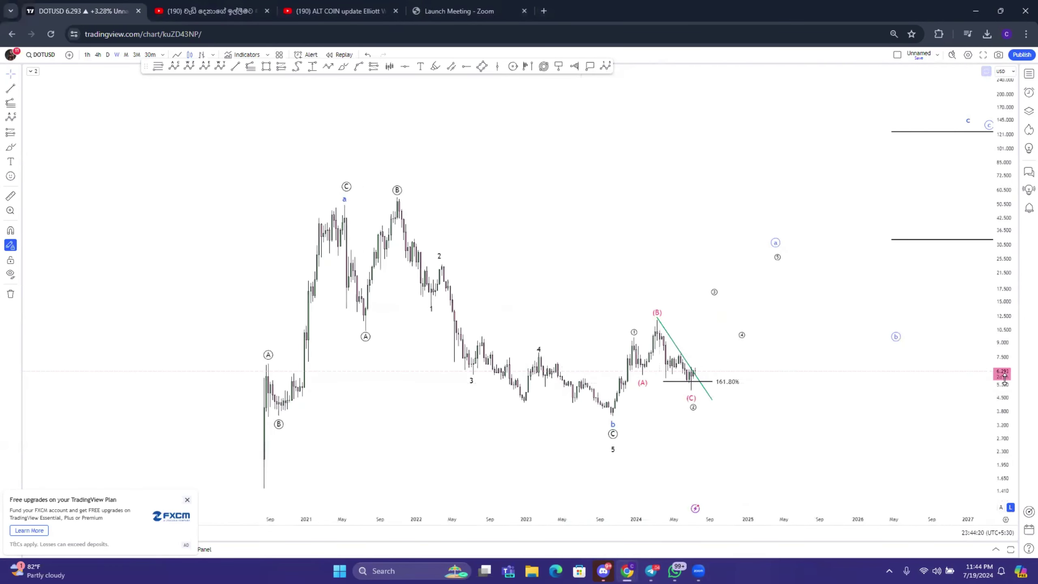
drag(1004, 387, 1004, 371)
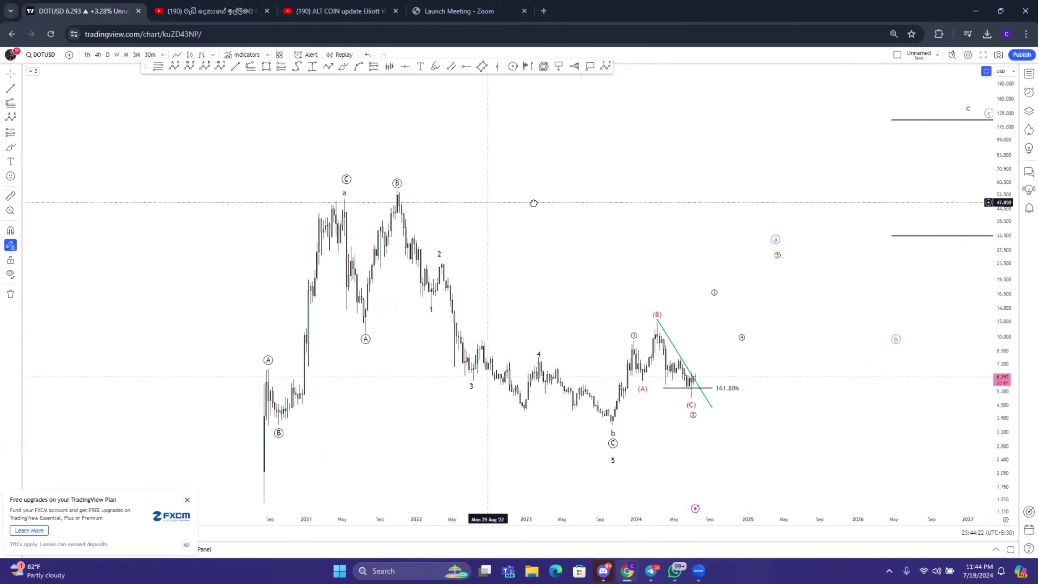
drag(508, 203, 532, 179)
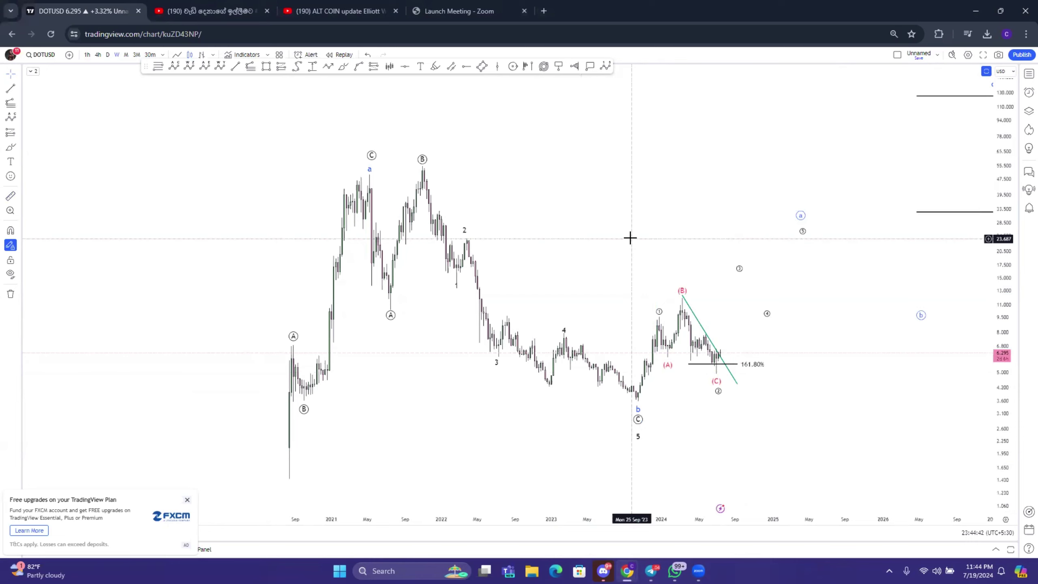
drag(630, 237, 554, 262)
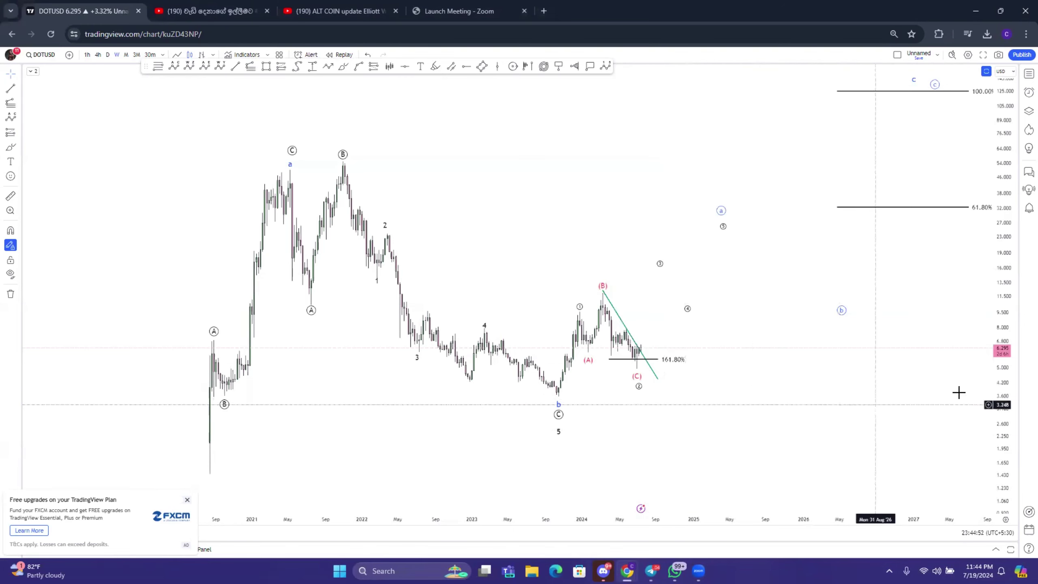
drag(1000, 328, 983, 351)
drag(695, 395, 665, 432)
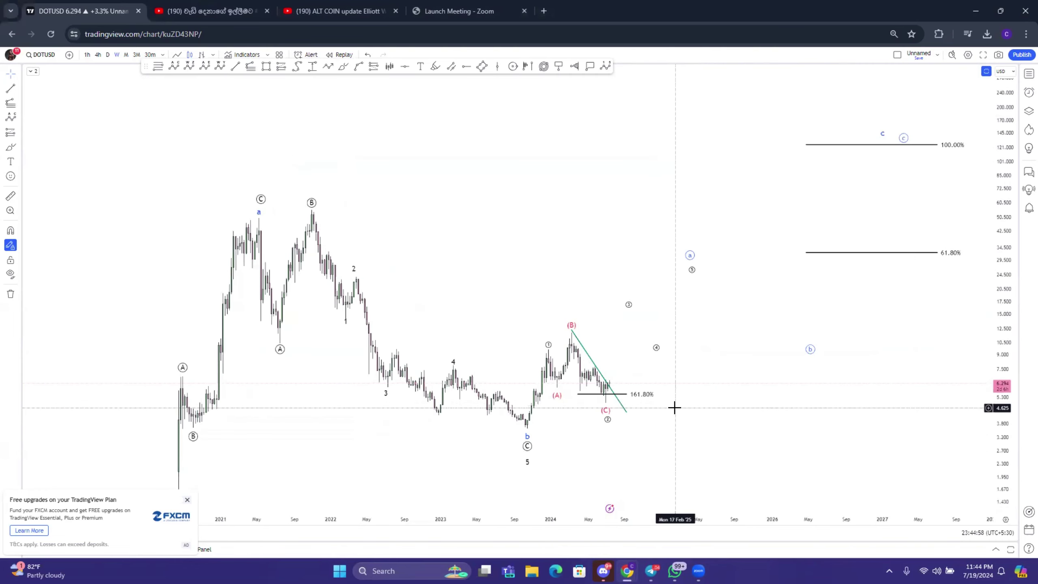
drag(677, 410, 776, 388)
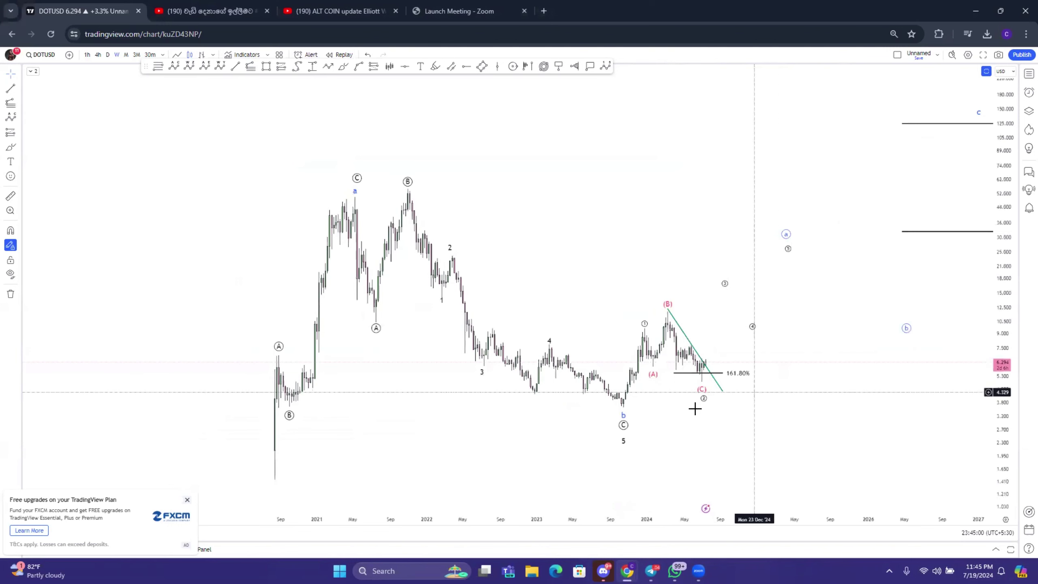
scroll(641, 455, up, 1)
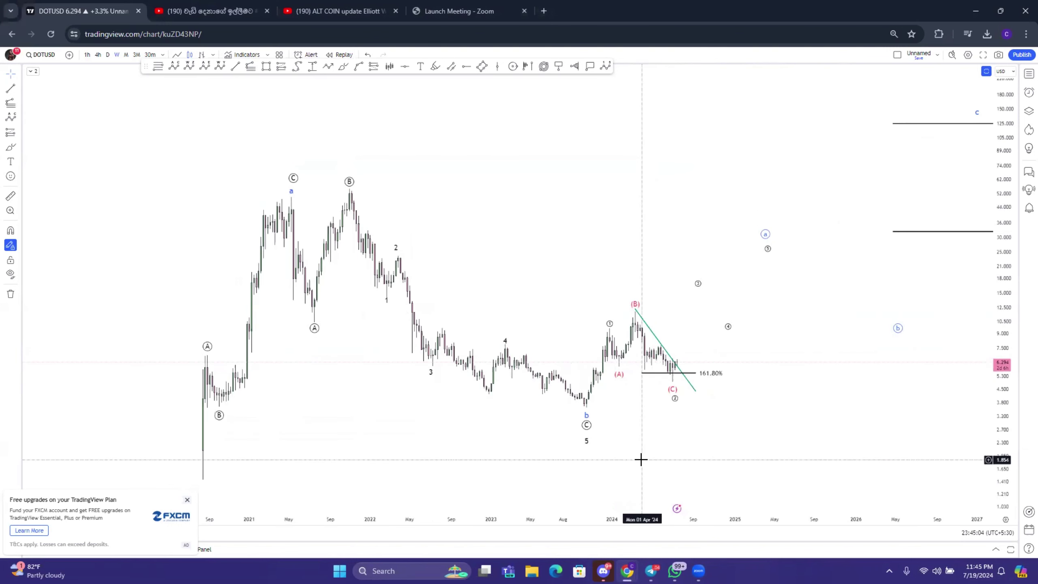
drag(376, 426, 377, 396)
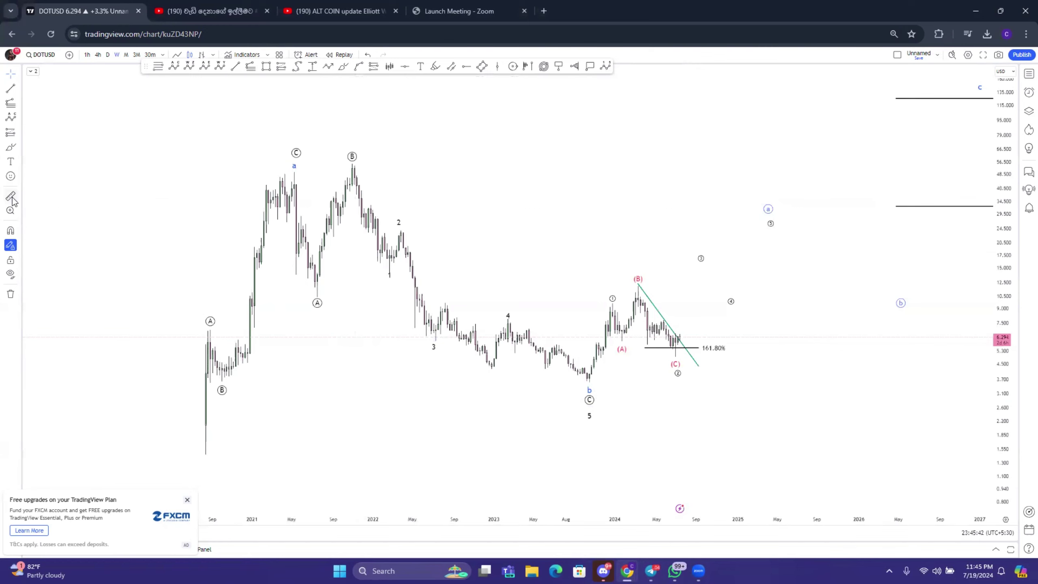
Measure the price move from the 2020 low up to the 2021 wave C high
shift+click(250, 451)
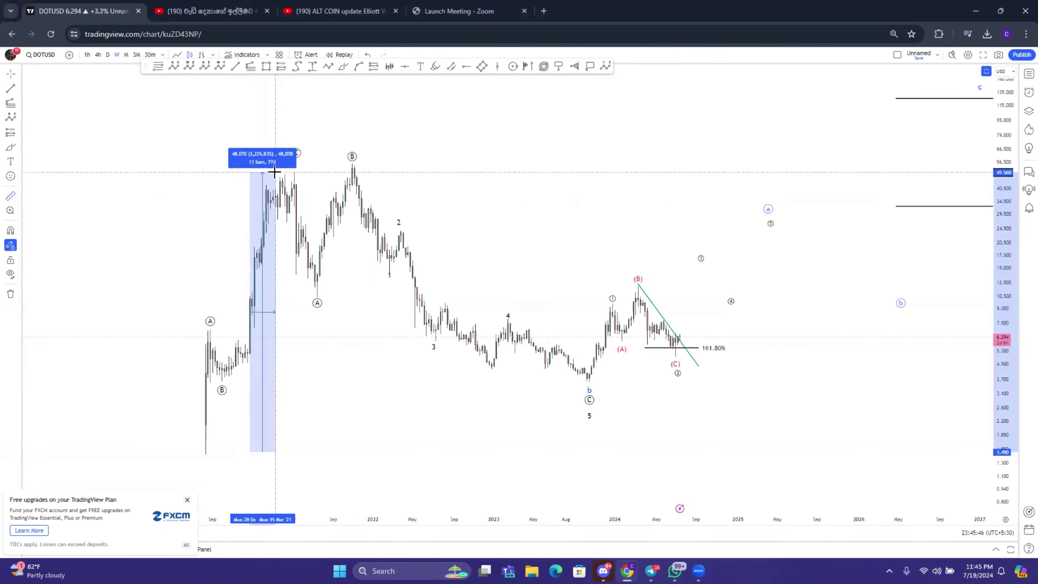
click(273, 172)
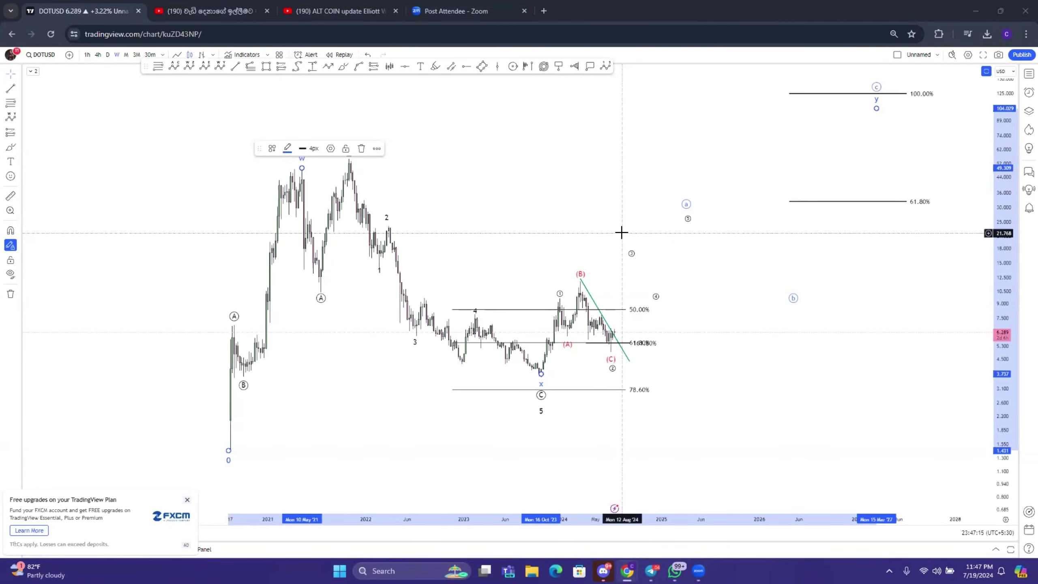
Highlight the rally from the 2020 low to wave w with a rectangle, and delete that rectangle again
click(576, 229)
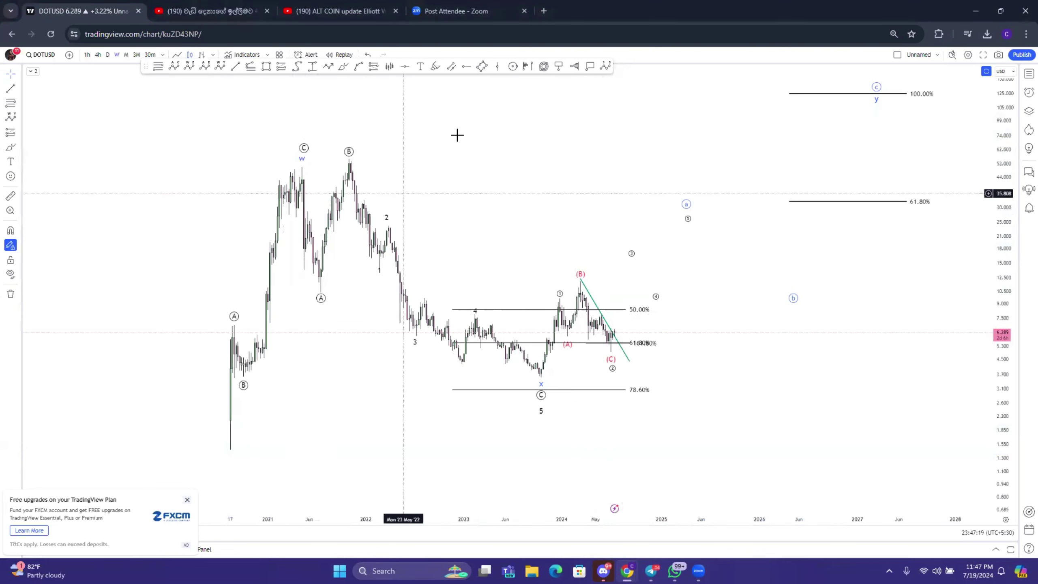
click(266, 66)
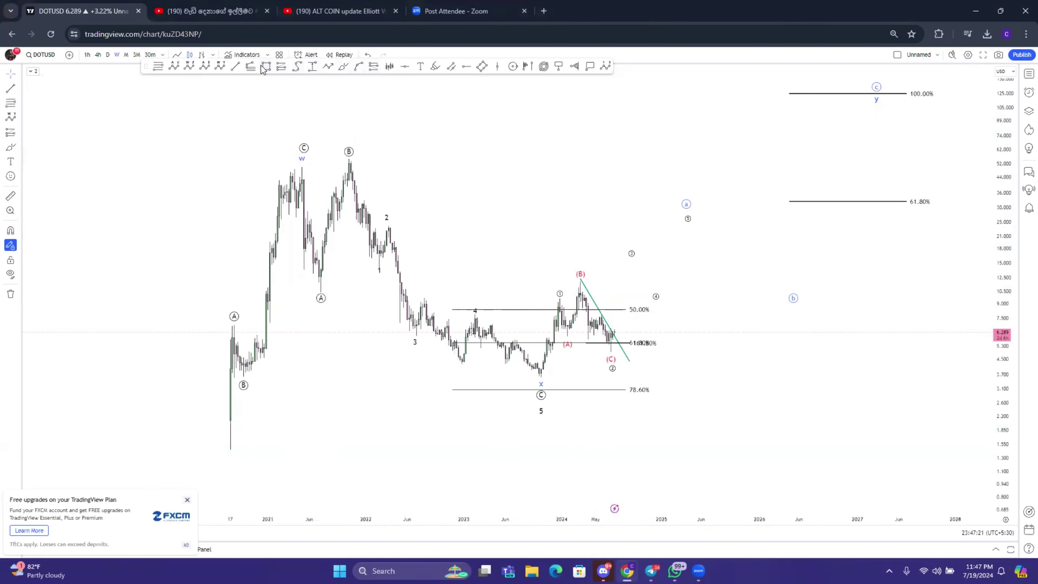
drag(227, 439, 311, 160)
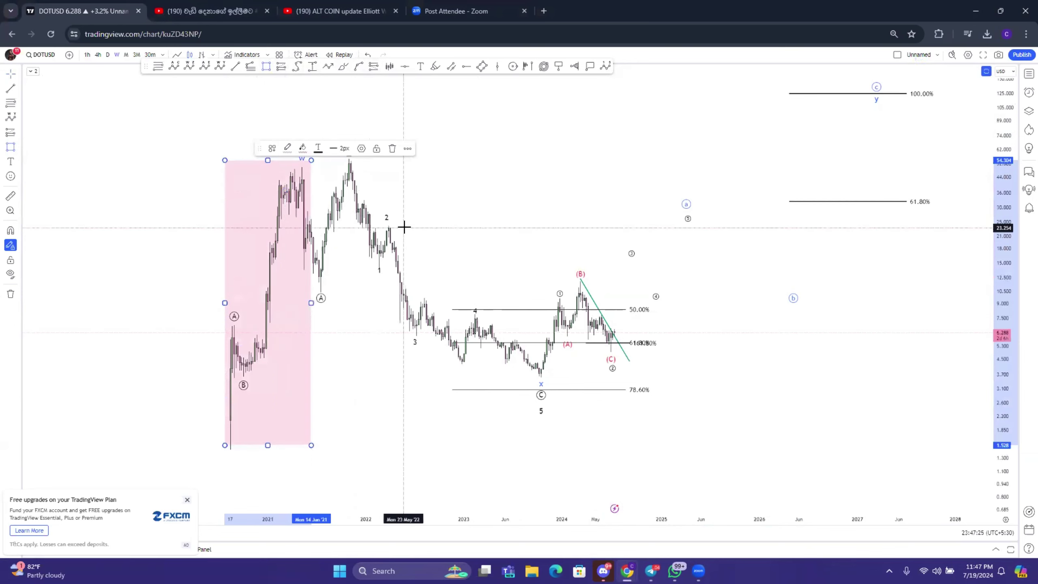
key(Delete)
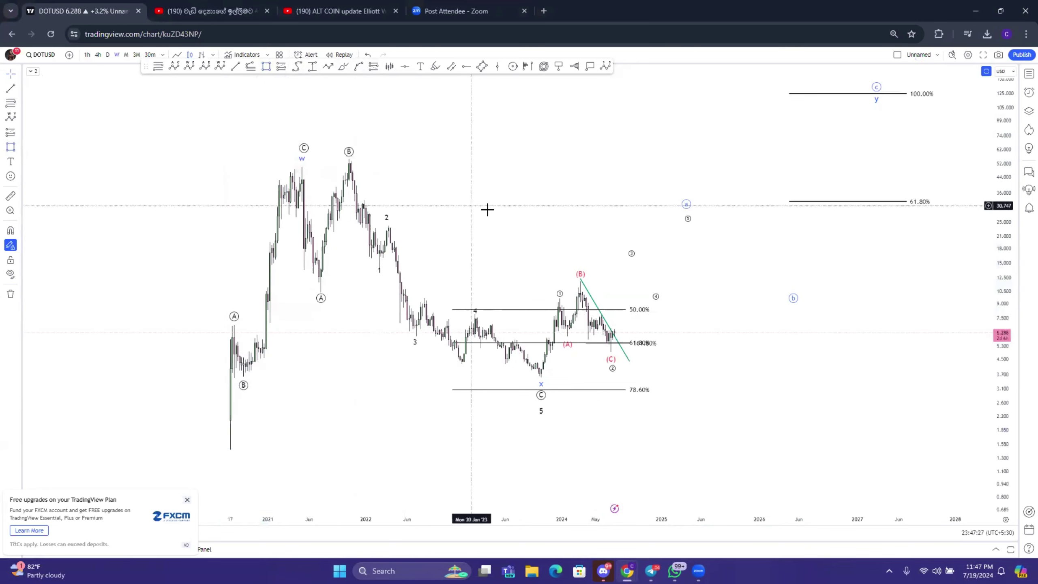
Show the connecting lines of the Elliott Double Combo Wave (WXY) and hide them again
double_click(302, 165)
click(445, 310)
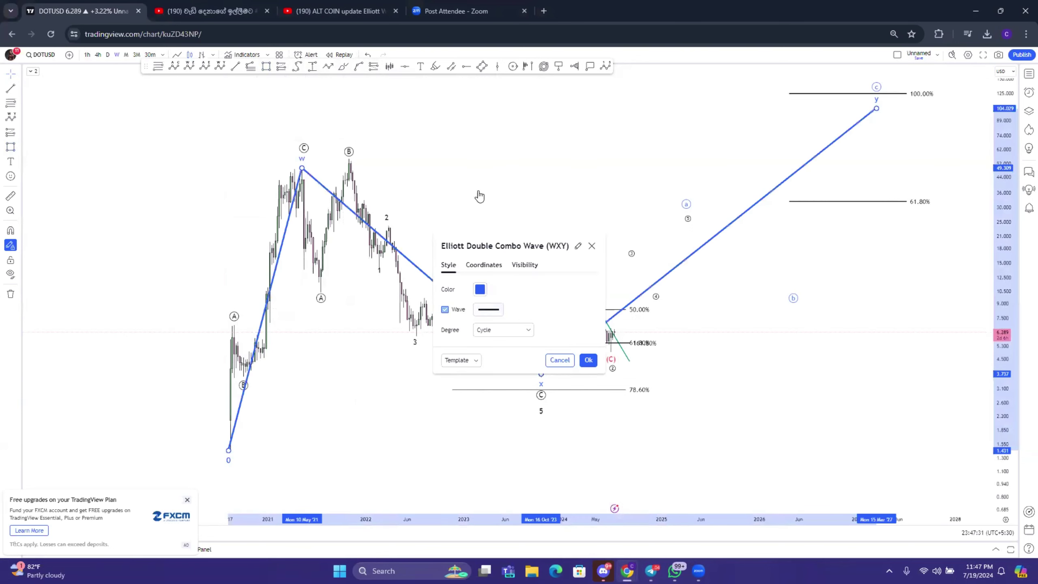
click(438, 232)
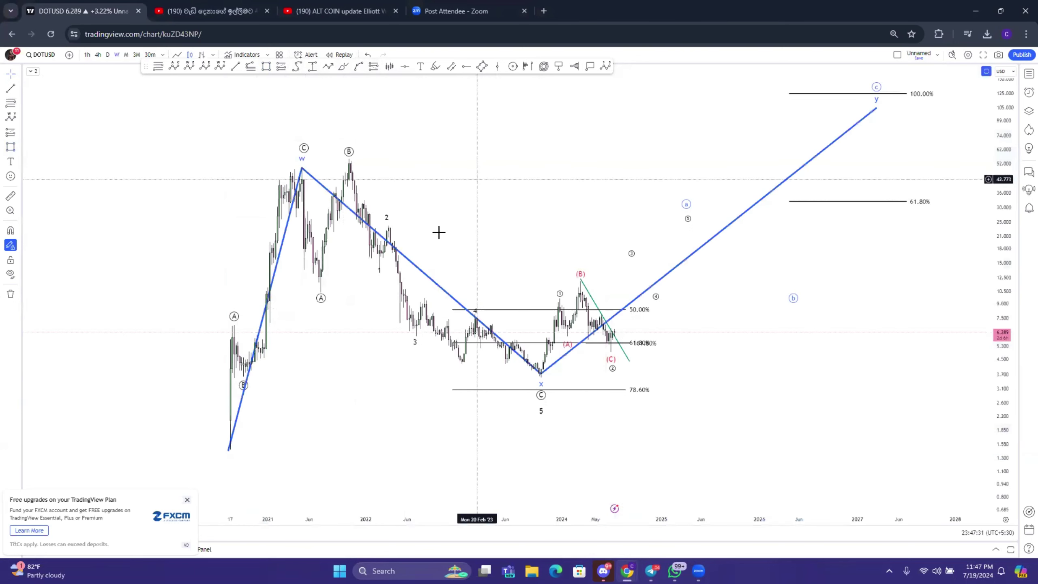
double_click(302, 168)
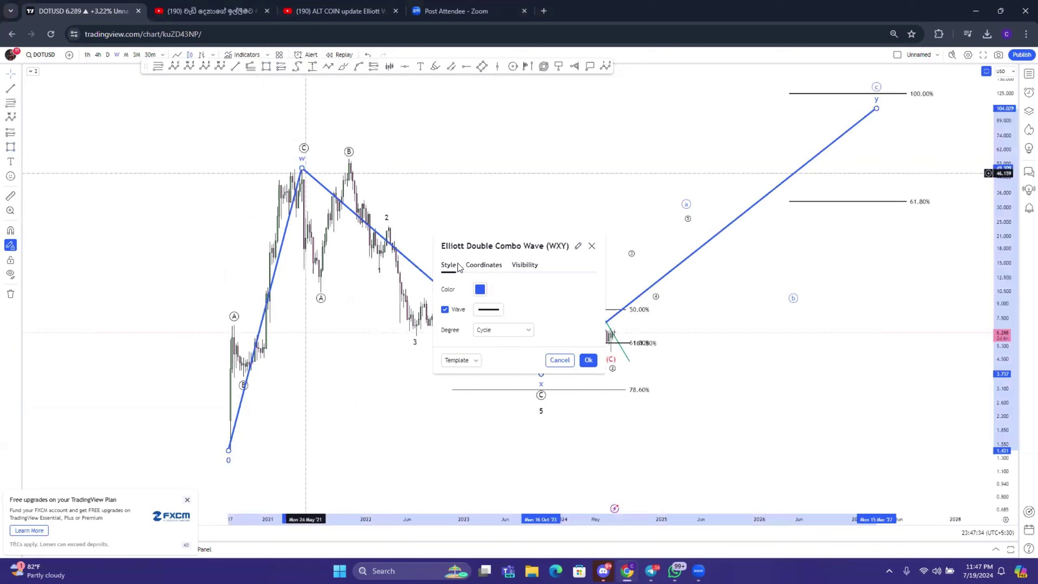
click(445, 309)
click(343, 384)
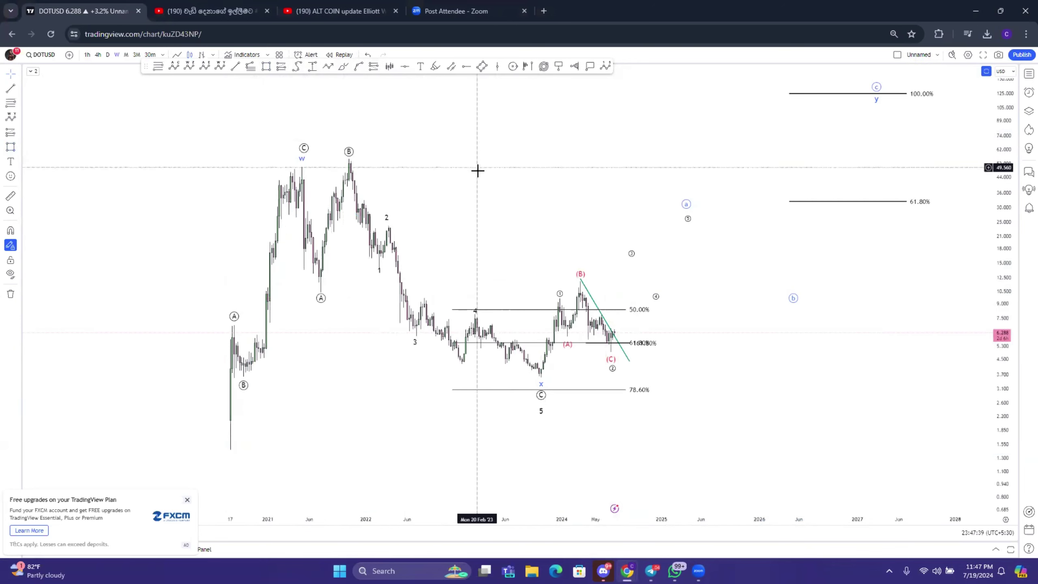
Mark the wave x low area with a rectangle from about February 2023 to June 2024, and delete it again
drag(535, 208, 498, 207)
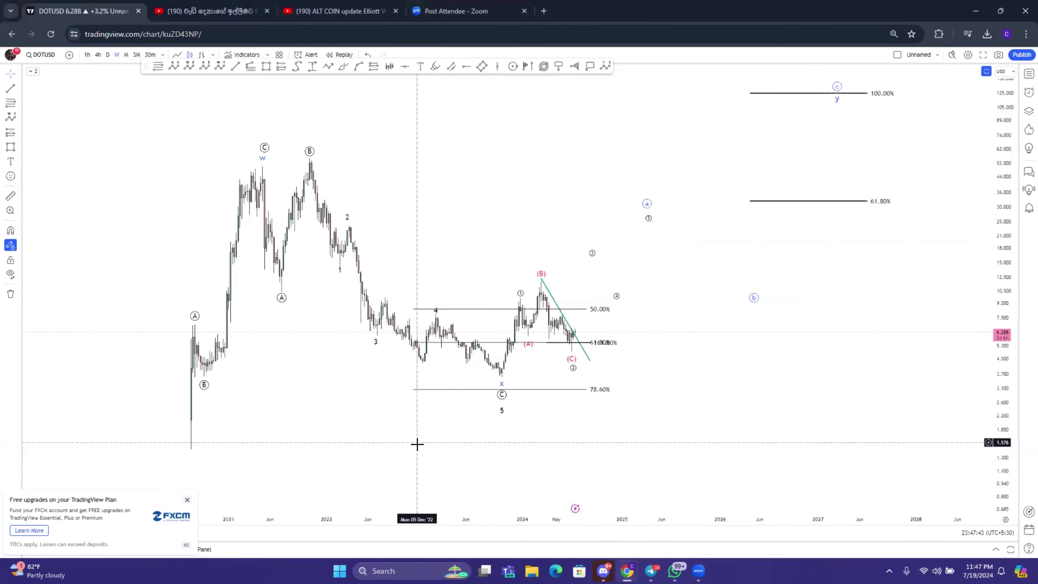
click(500, 384)
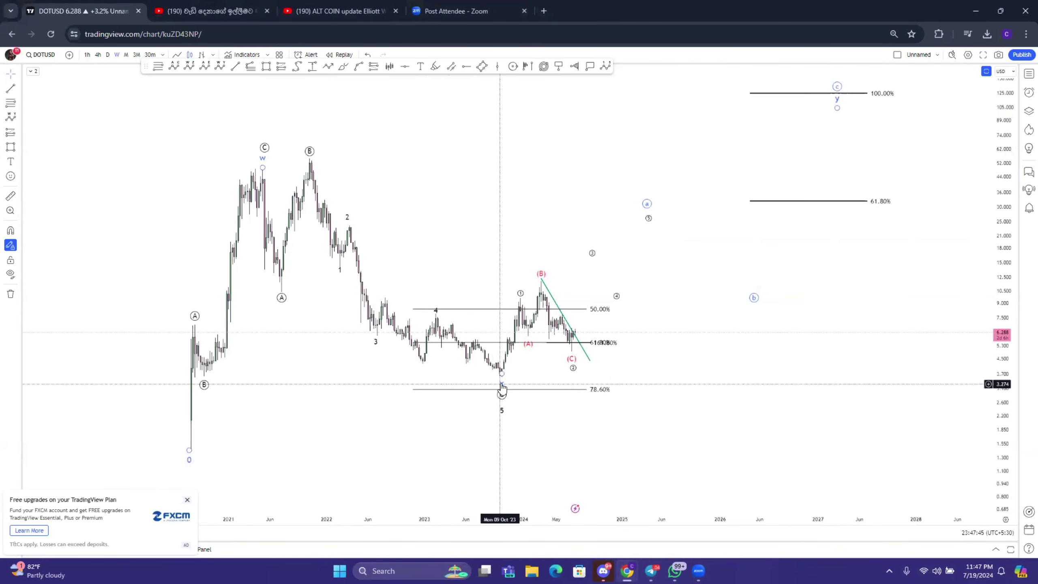
click(523, 364)
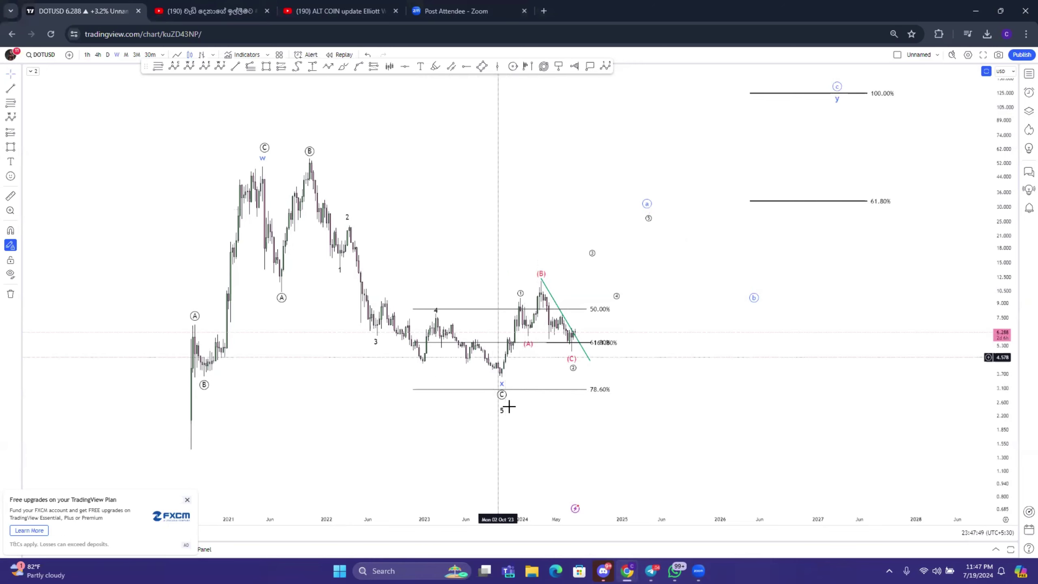
click(268, 68)
mouse_move(438, 358)
mouse_down()
mouse_move(607, 389)
mouse_move(569, 371)
mouse_up()
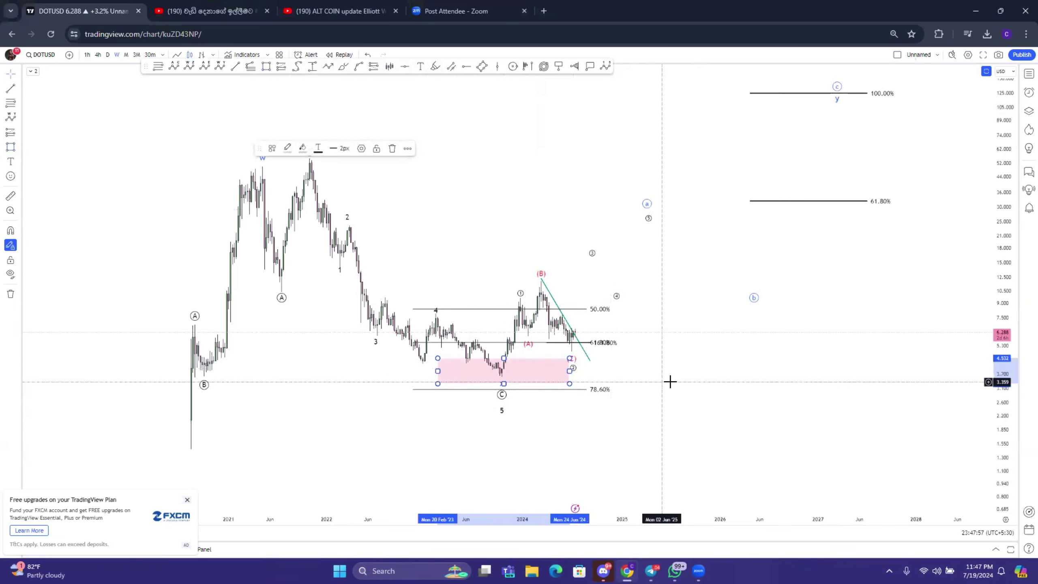
key(Delete)
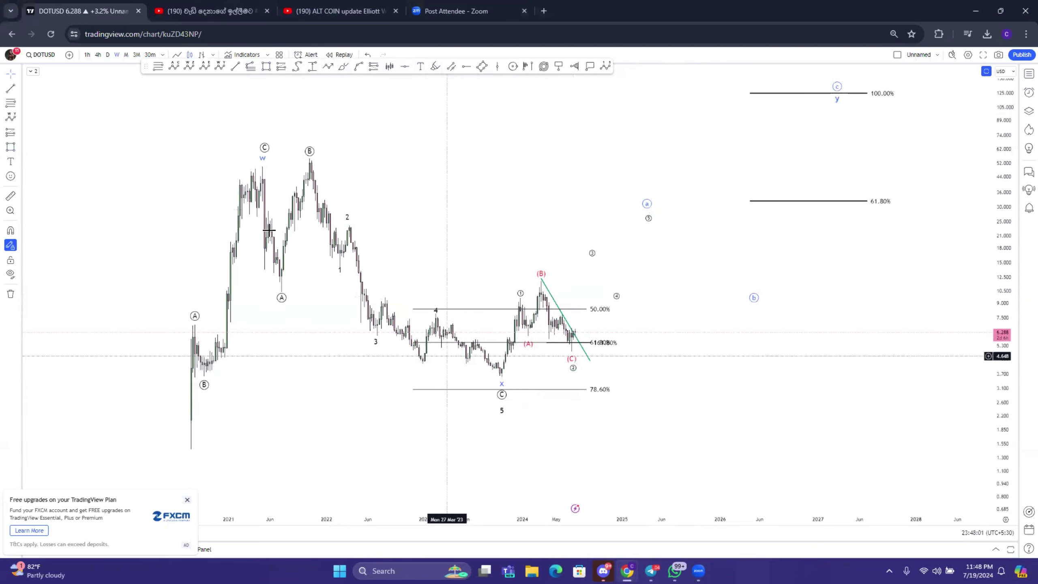
Show the connecting lines of the projected Elliott Correction Wave (ABC) and move point a to about 28.9 in late April 2025
double_click(646, 206)
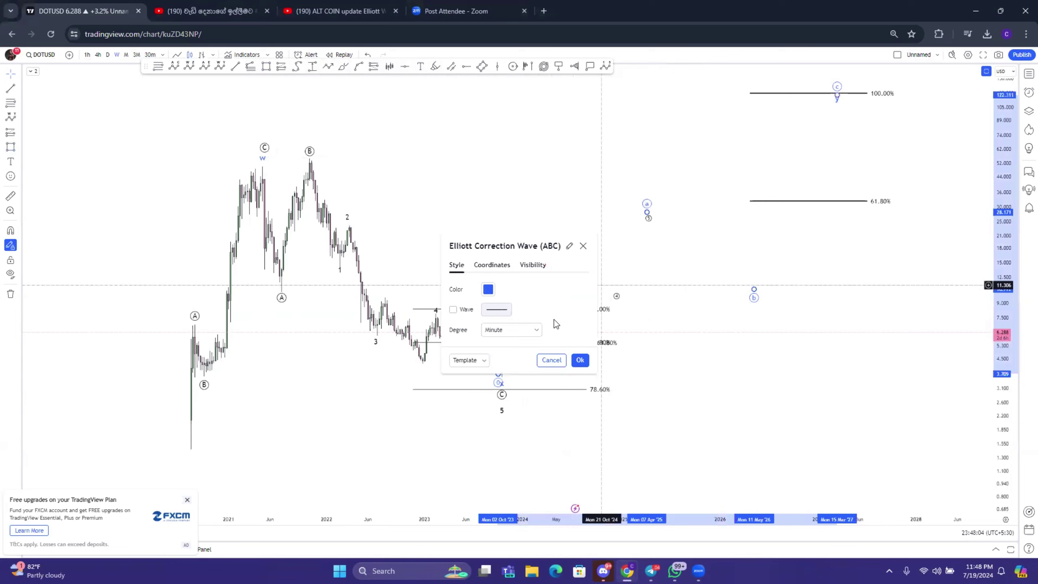
click(453, 309)
click(473, 166)
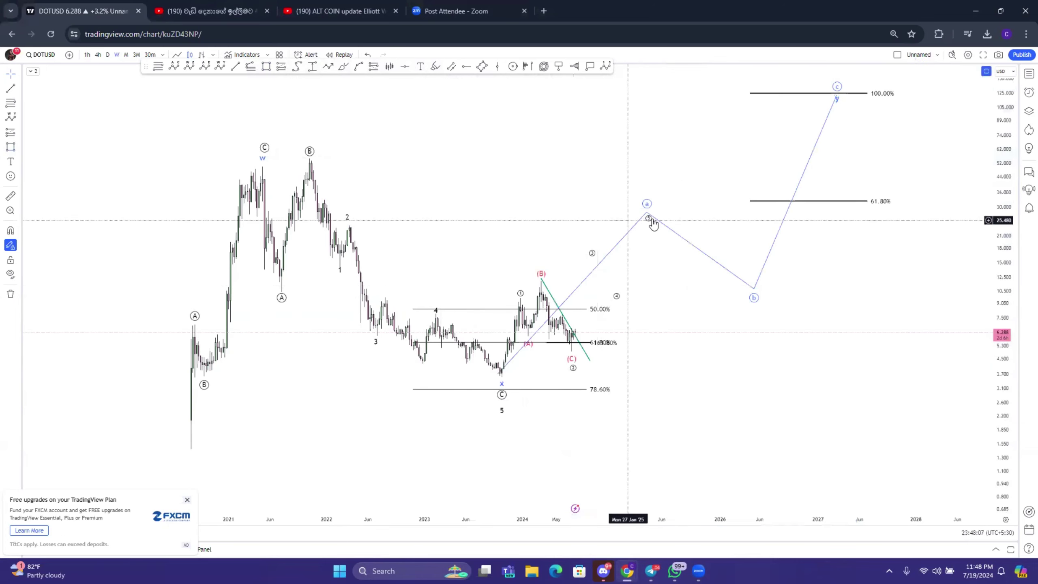
click(646, 208)
drag(646, 211, 652, 212)
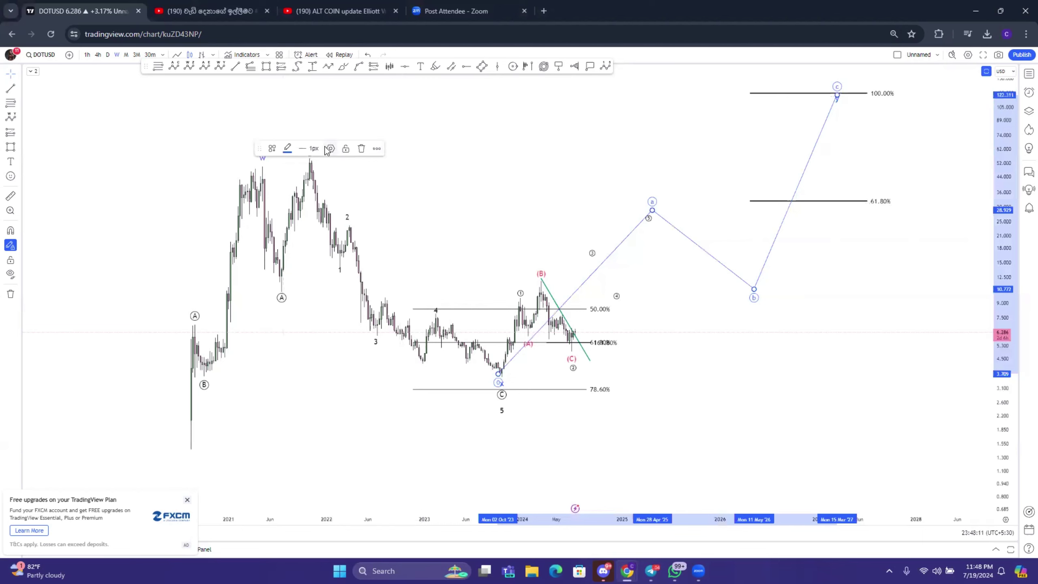
Hide the connecting lines of the projected Elliott Correction Wave (ABC)
click(330, 148)
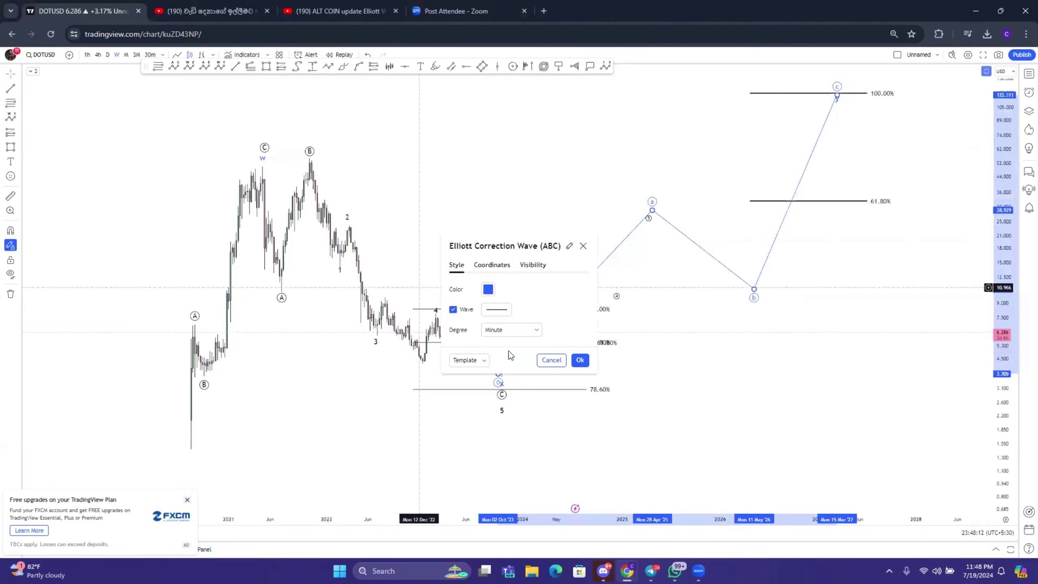
click(453, 309)
click(482, 191)
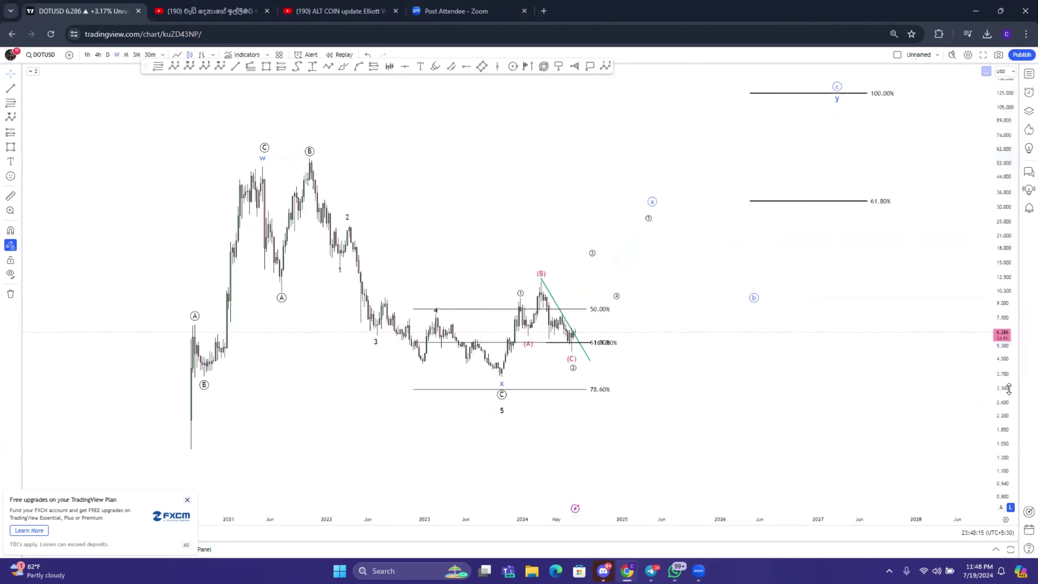
Delete the Fibonacci retracement with the 50.00% and 78.60% levels around the wave x low
scroll(715, 402, up, 3)
drag(556, 377, 716, 363)
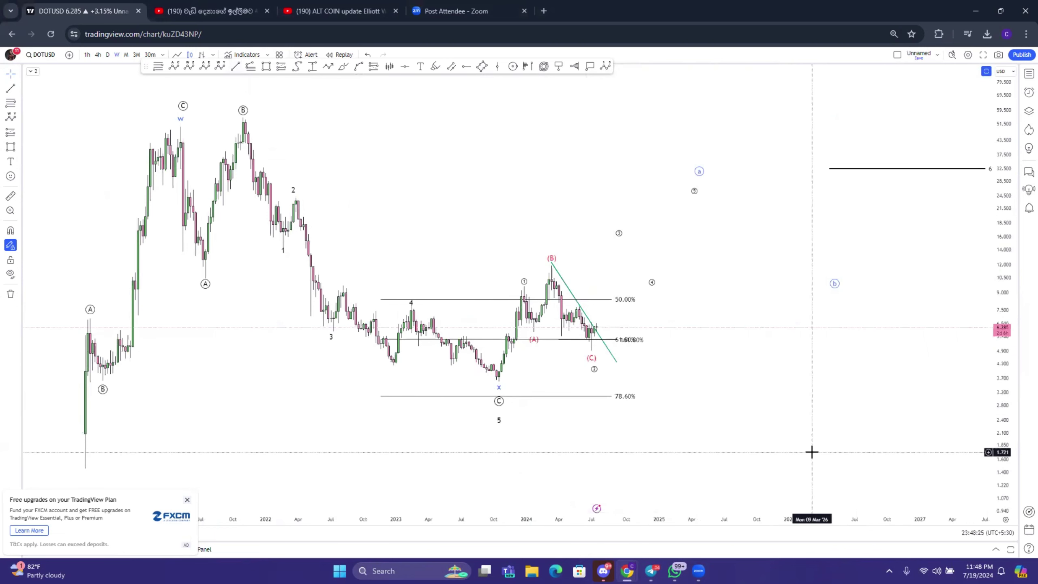
scroll(809, 461, up, 1)
drag(691, 439, 769, 433)
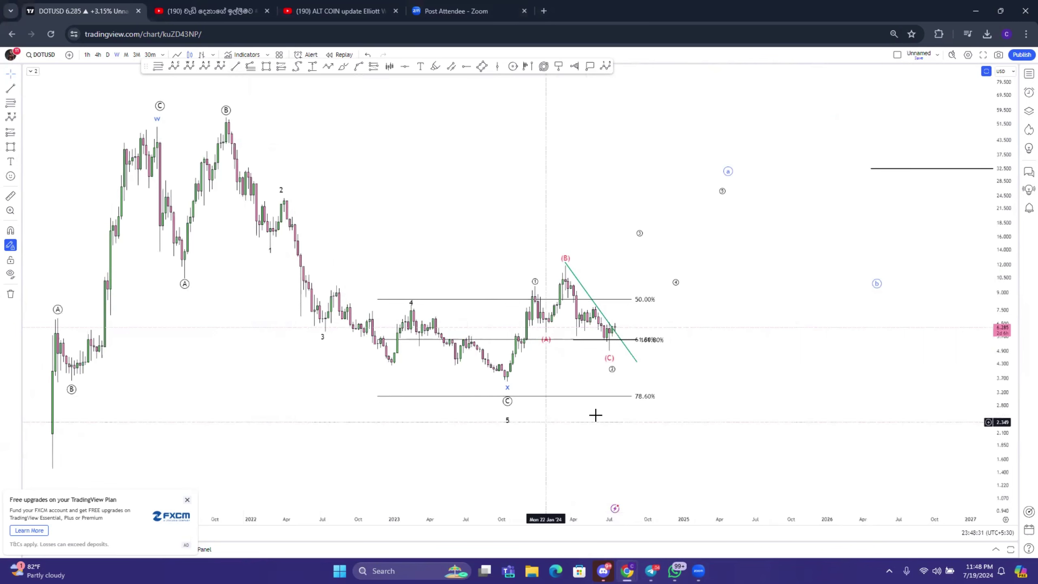
scroll(595, 412, up, 2)
click(458, 313)
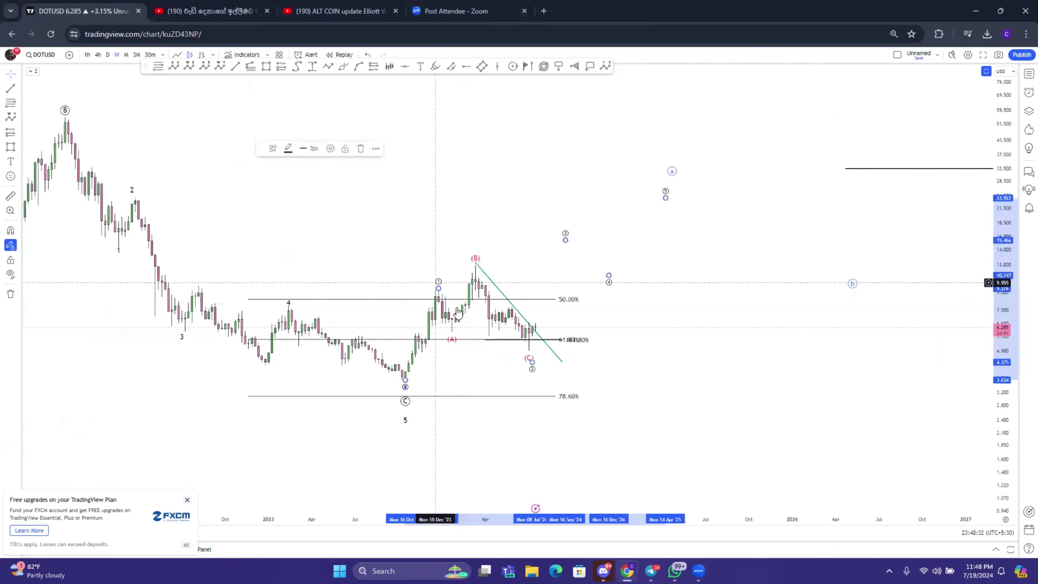
click(559, 396)
key(Delete)
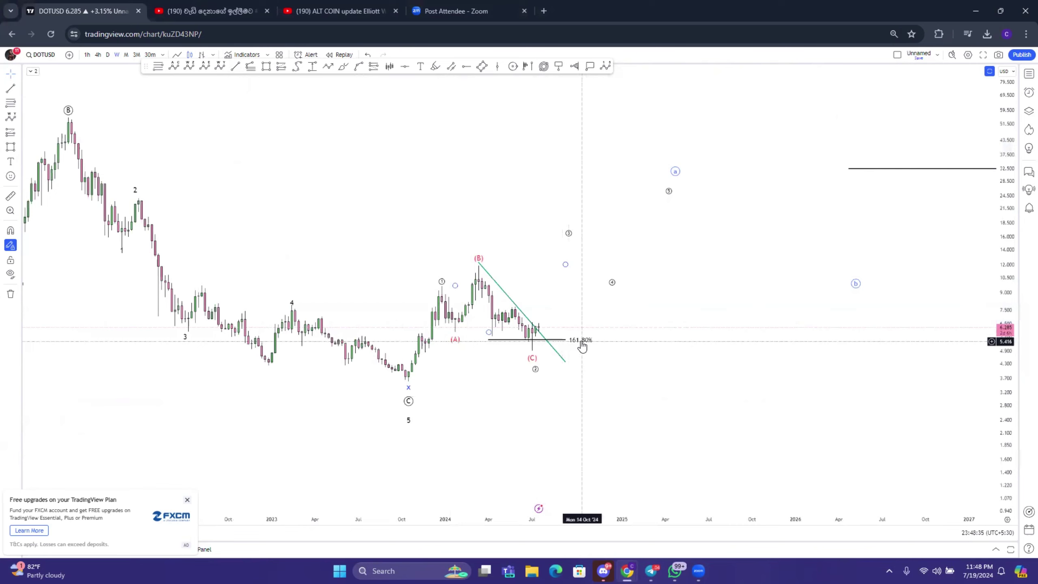
Select the red (A)(B)(C) correction between circled waves 1 and 2 to show its points, and clear the selection
double_click(478, 258)
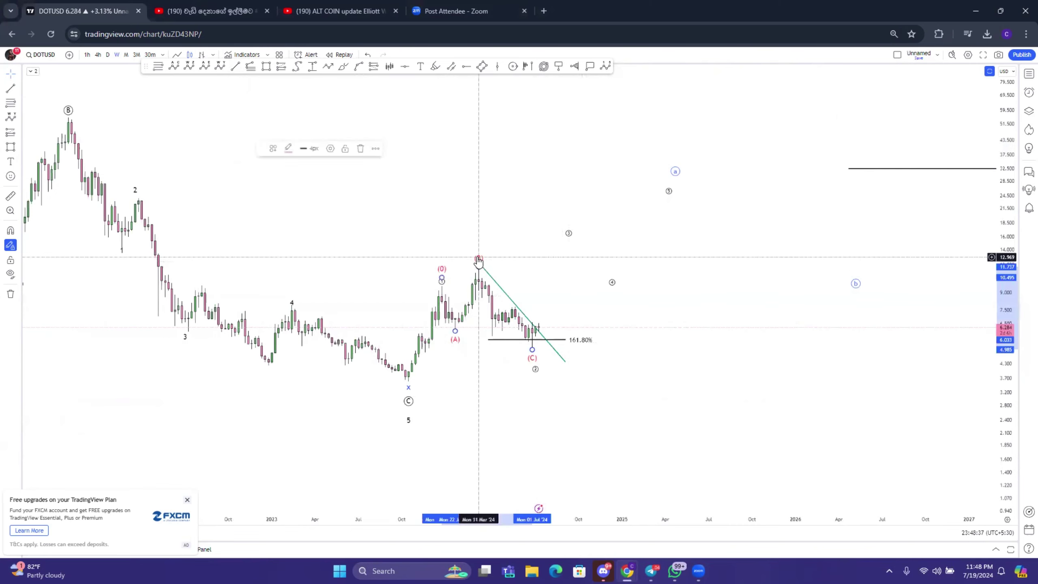
click(455, 310)
click(392, 232)
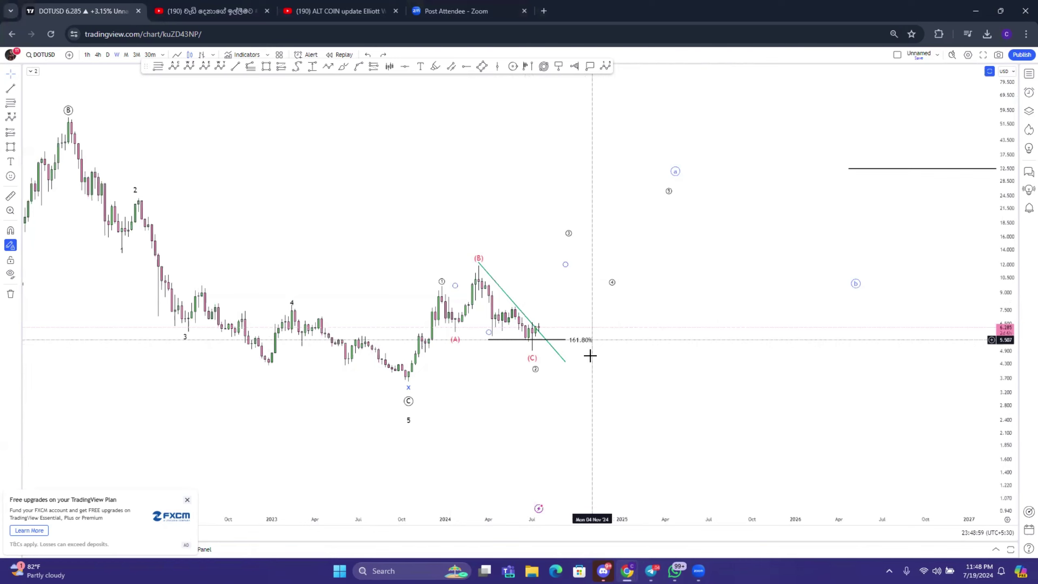
Examine the full weekly wave count together with the projected a, b and c points and the 61.80% and 100.00% target levels
drag(569, 413, 689, 416)
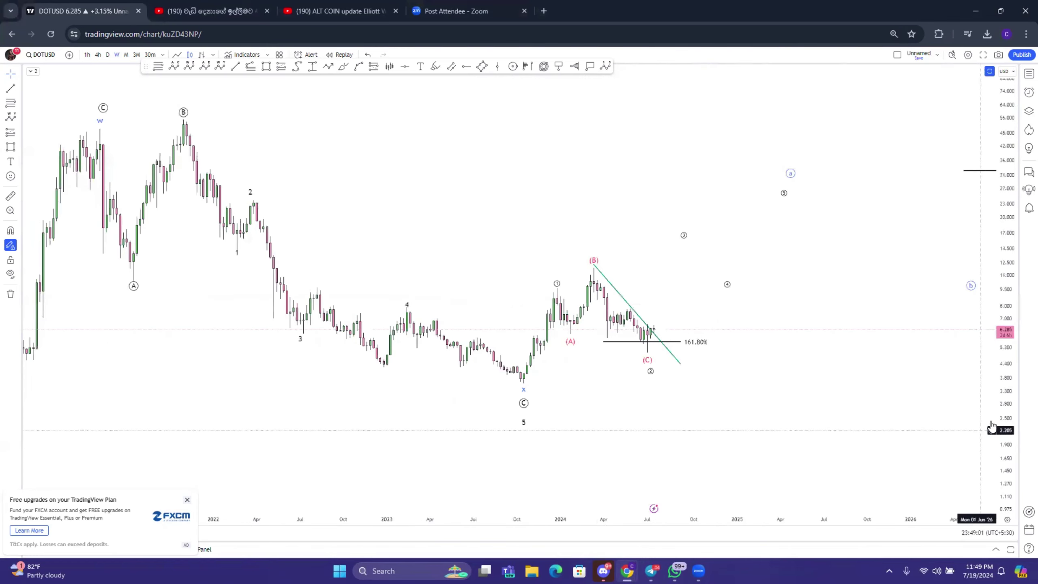
scroll(788, 301, down, 5)
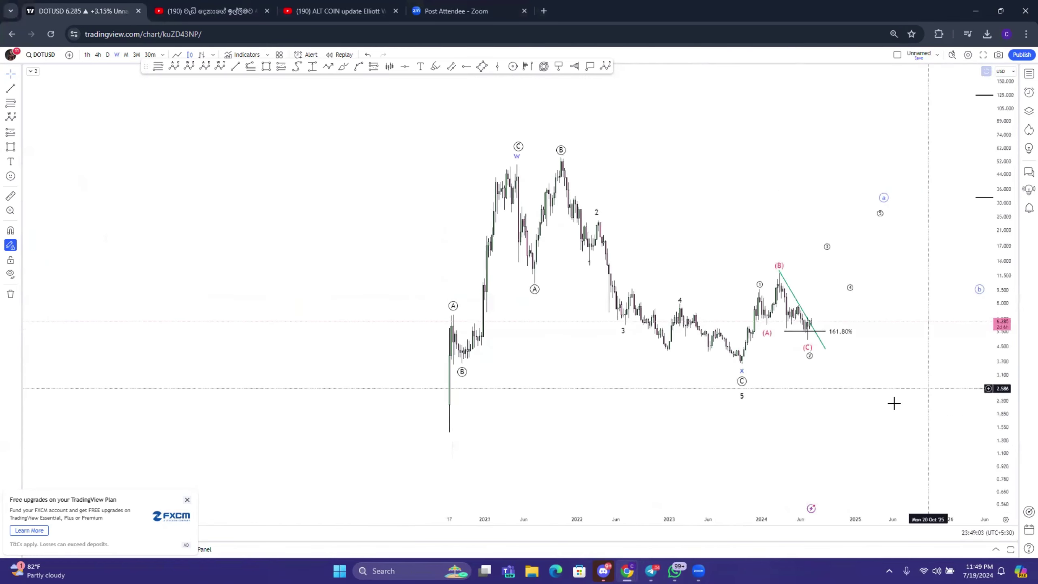
scroll(894, 403, up, 3)
drag(894, 403, 621, 408)
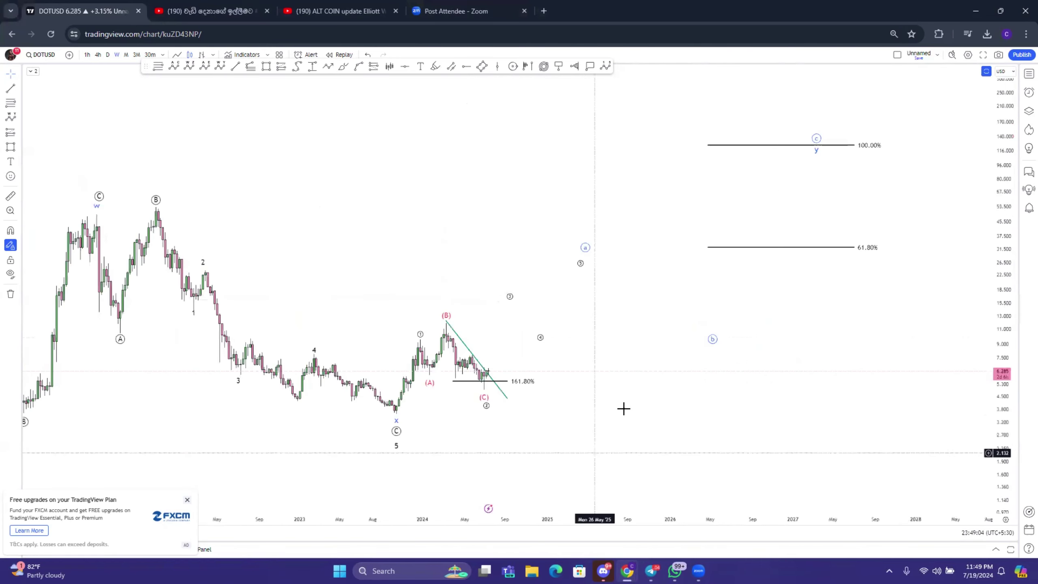
shift+click(589, 373)
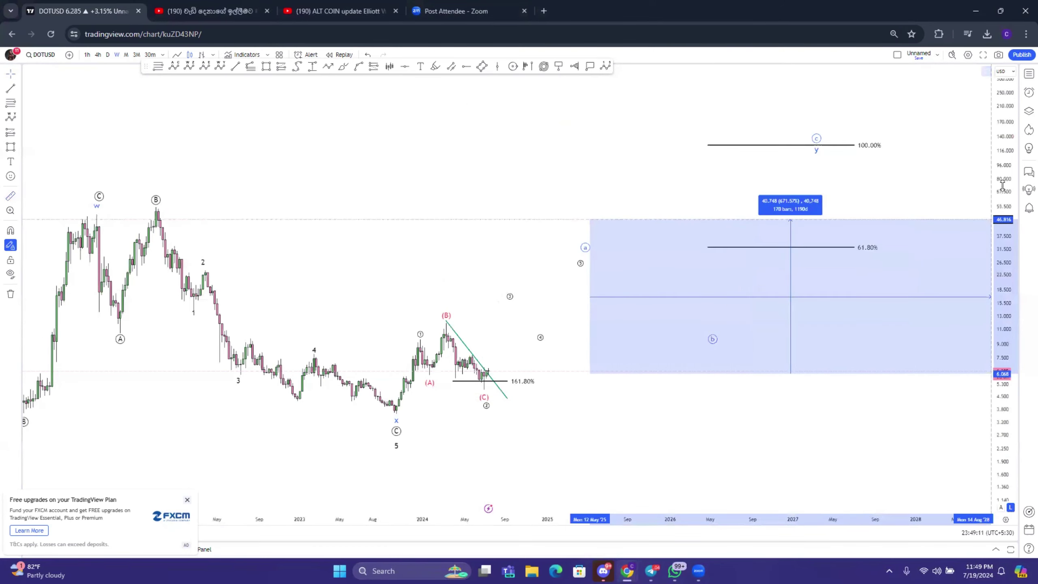
drag(1002, 186, 892, 282)
Select the blue WXY pattern at the wave w high to show its points from the starting low to the projected y
drag(459, 244, 557, 244)
scroll(566, 260, down, 2)
drag(629, 258, 538, 272)
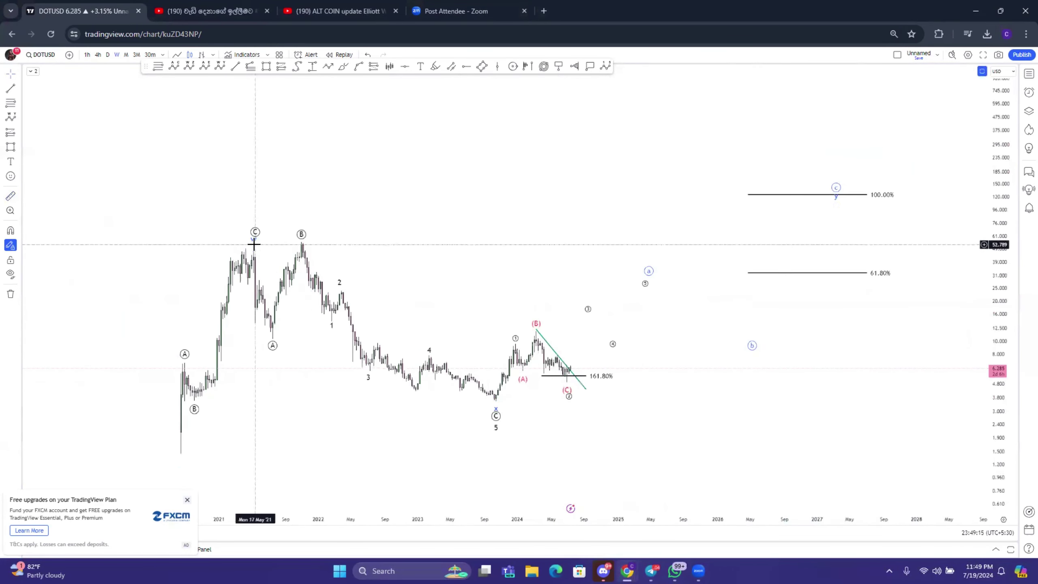
drag(254, 245, 250, 261)
click(251, 261)
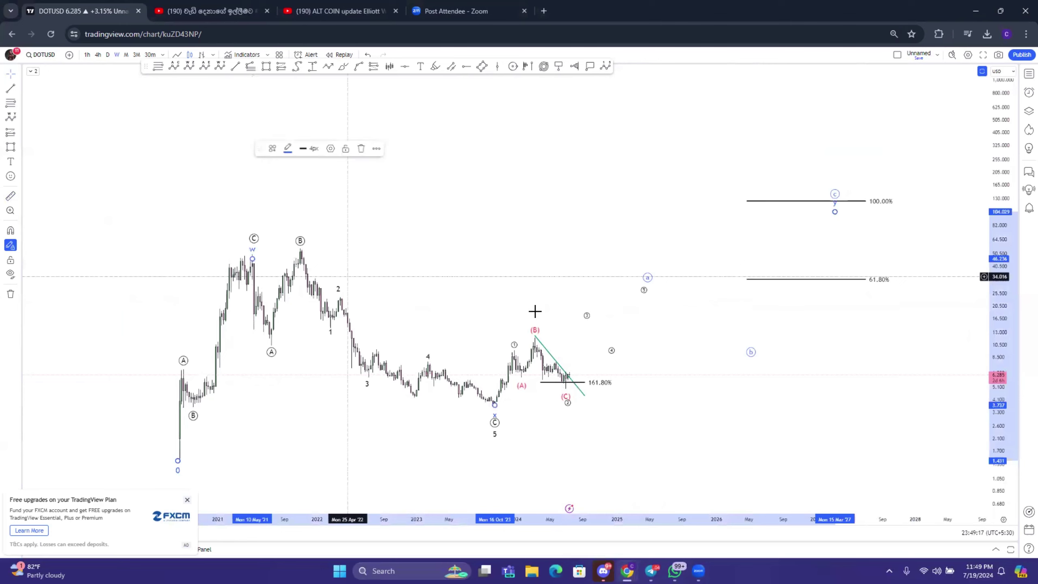